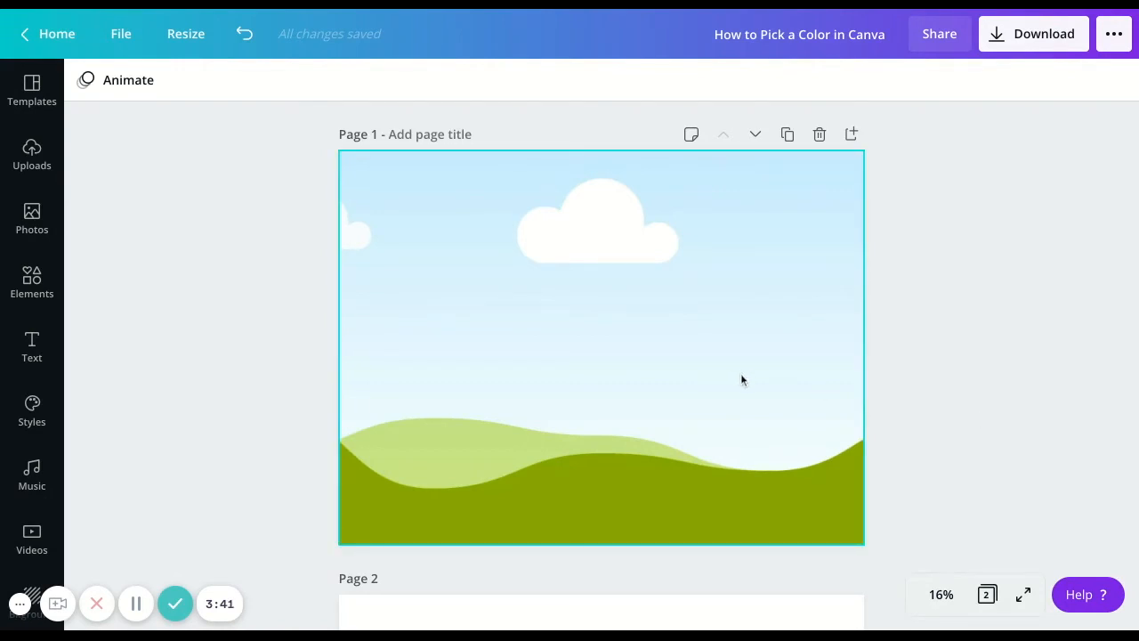
- Set the colorful balls photo from the Example folder as page 1's background and open its color options
{"action": "scroll", "coordinate": [30, 336], "scroll_direction": "down", "scroll_amount": 4}
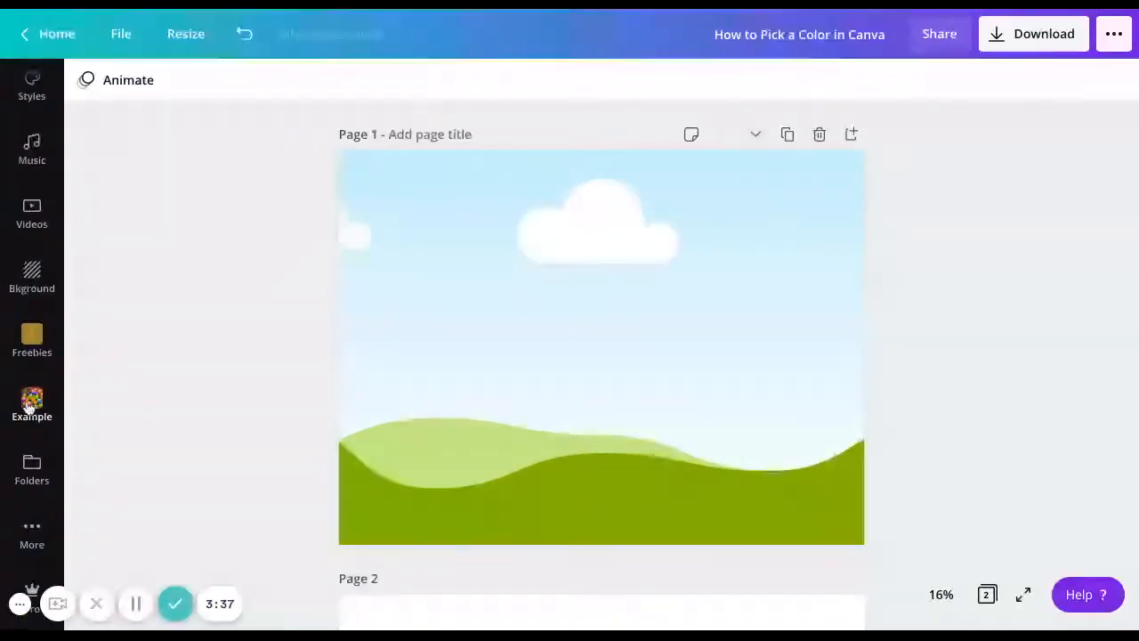
{"action": "left_click", "coordinate": [30, 406]}
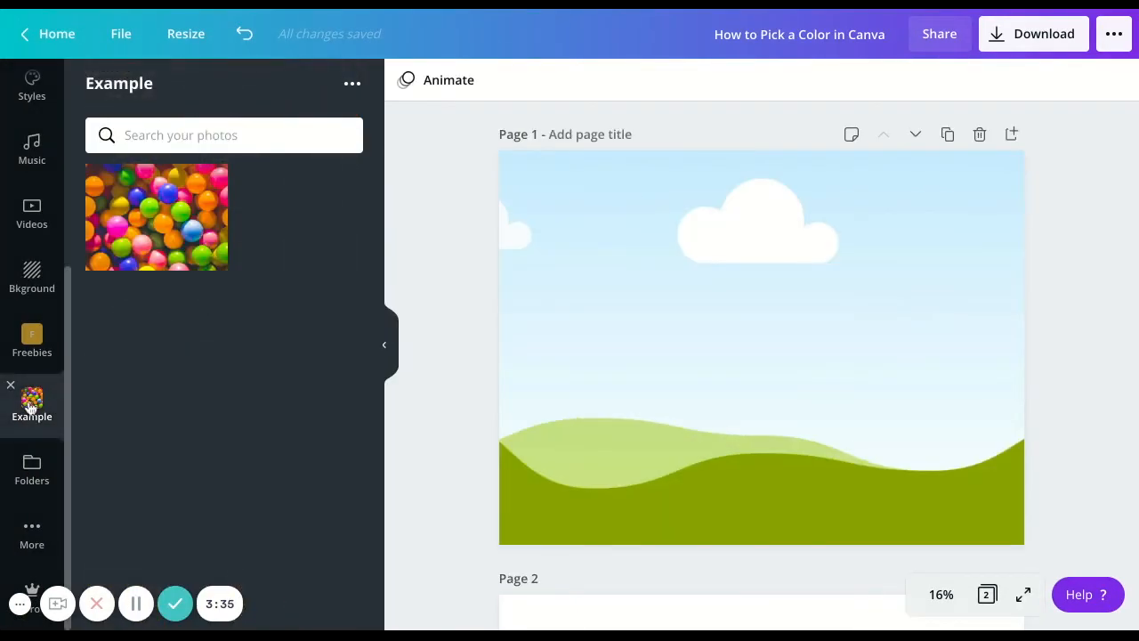
{"action": "left_click", "coordinate": [175, 252]}
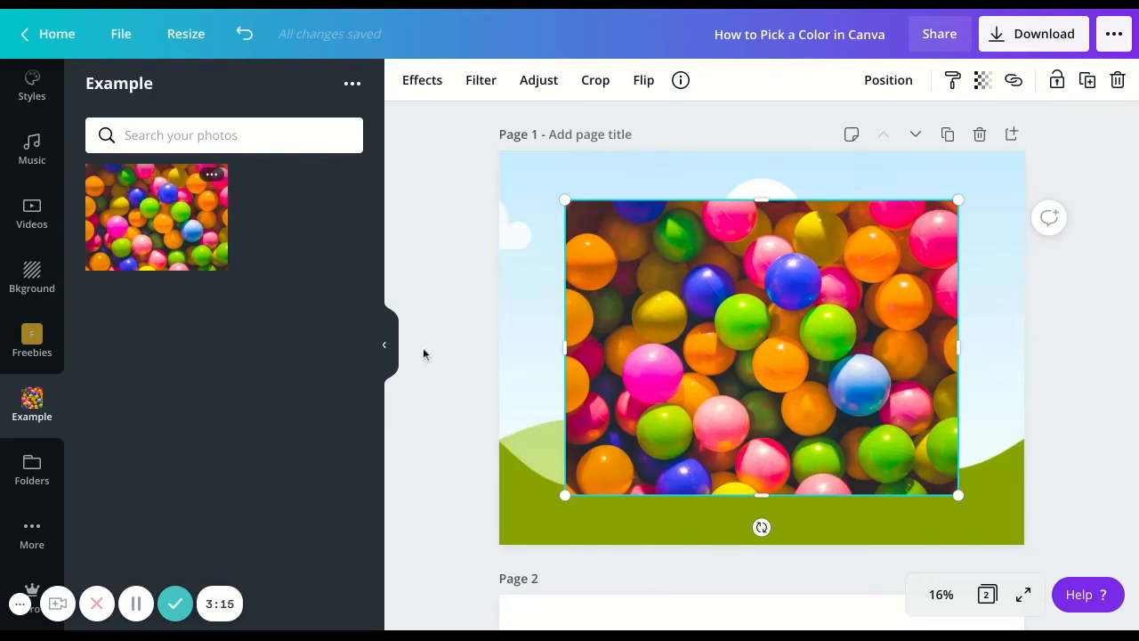
{"action": "left_click", "coordinate": [390, 353]}
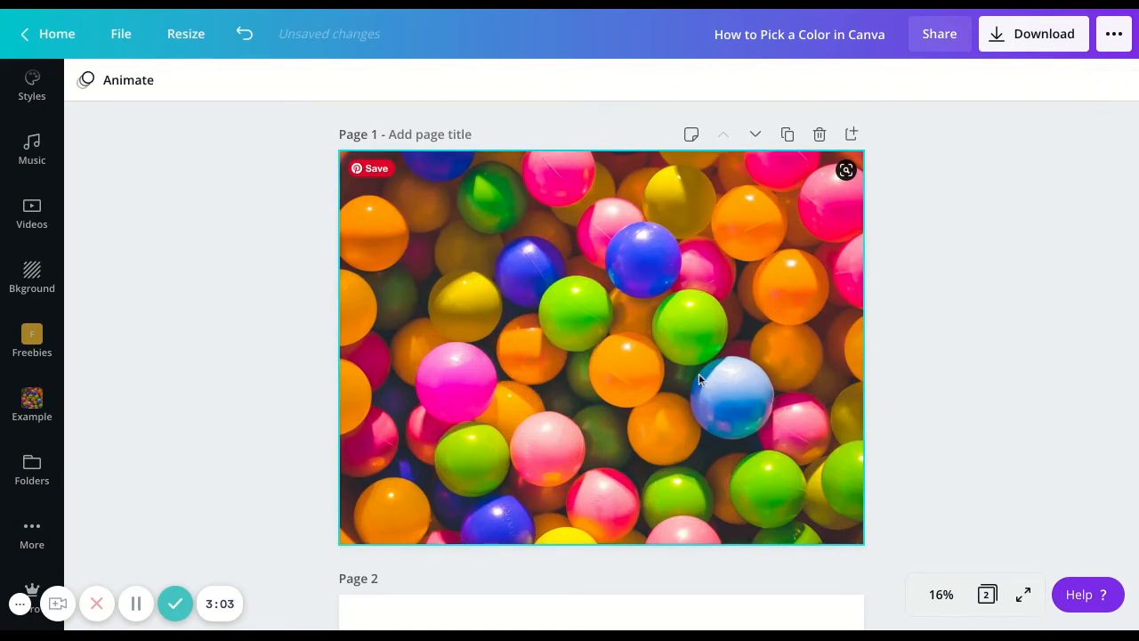
{"action": "left_click", "coordinate": [496, 331]}
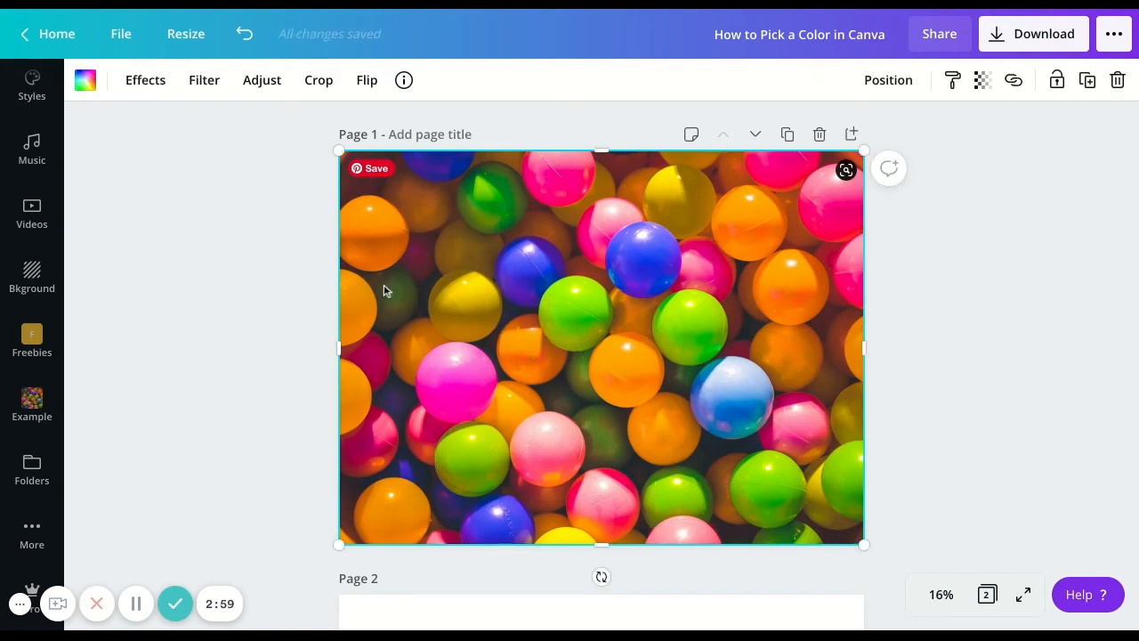
{"action": "left_click", "coordinate": [85, 83]}
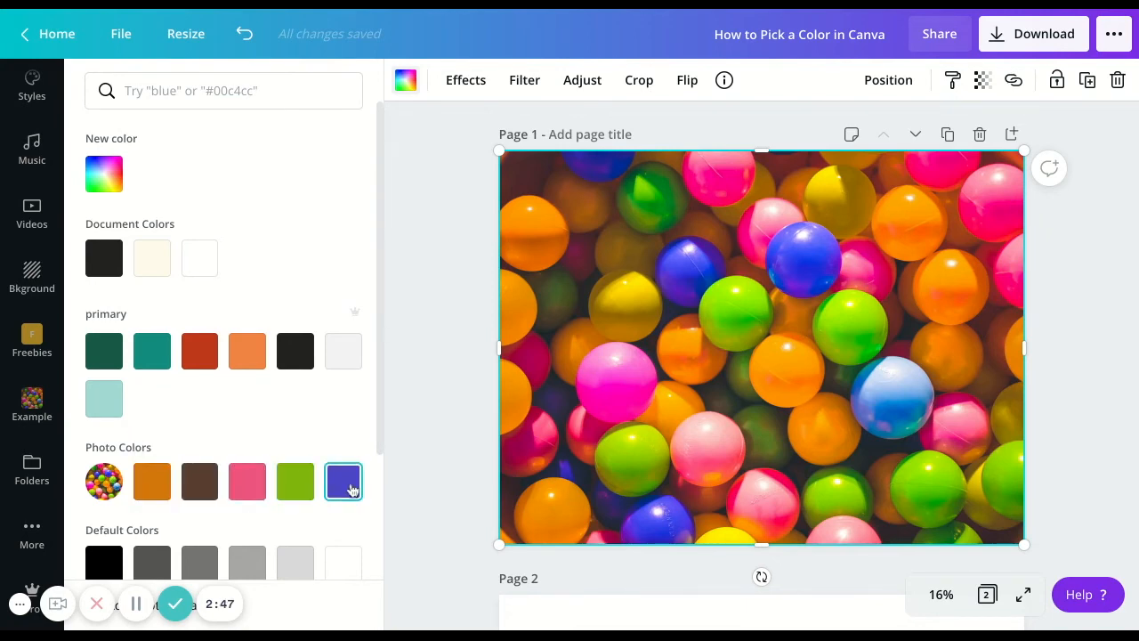
- Check the hex code of the orange photo color by temporarily filling page 1's background with it
{"action": "left_click", "coordinate": [152, 483]}
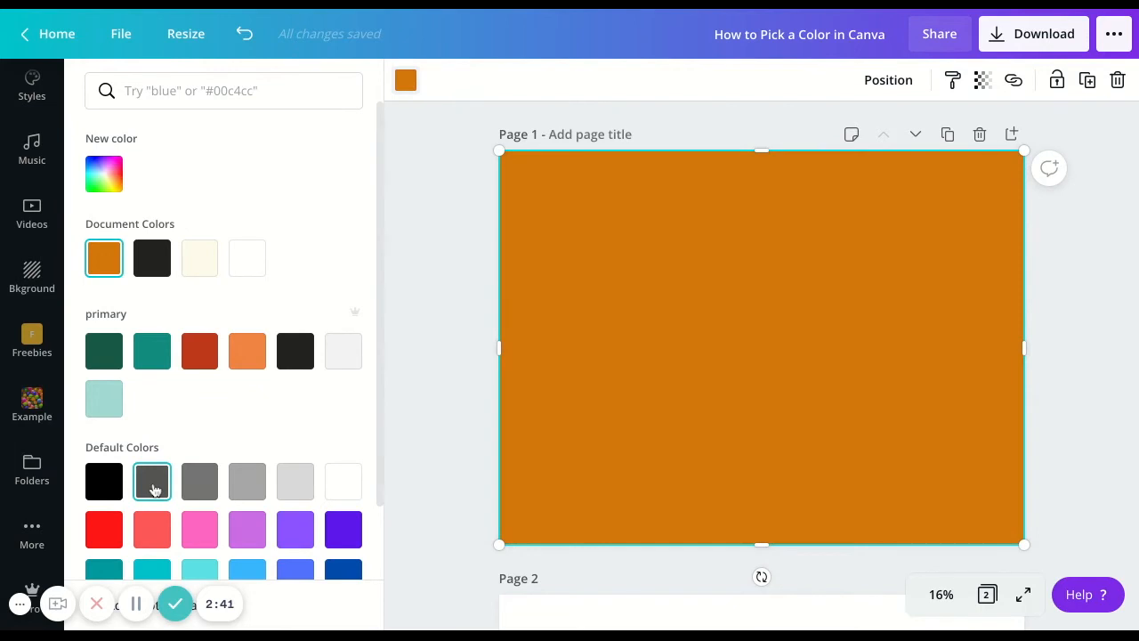
{"action": "scroll", "coordinate": [130, 284], "scroll_direction": "down", "scroll_amount": 1}
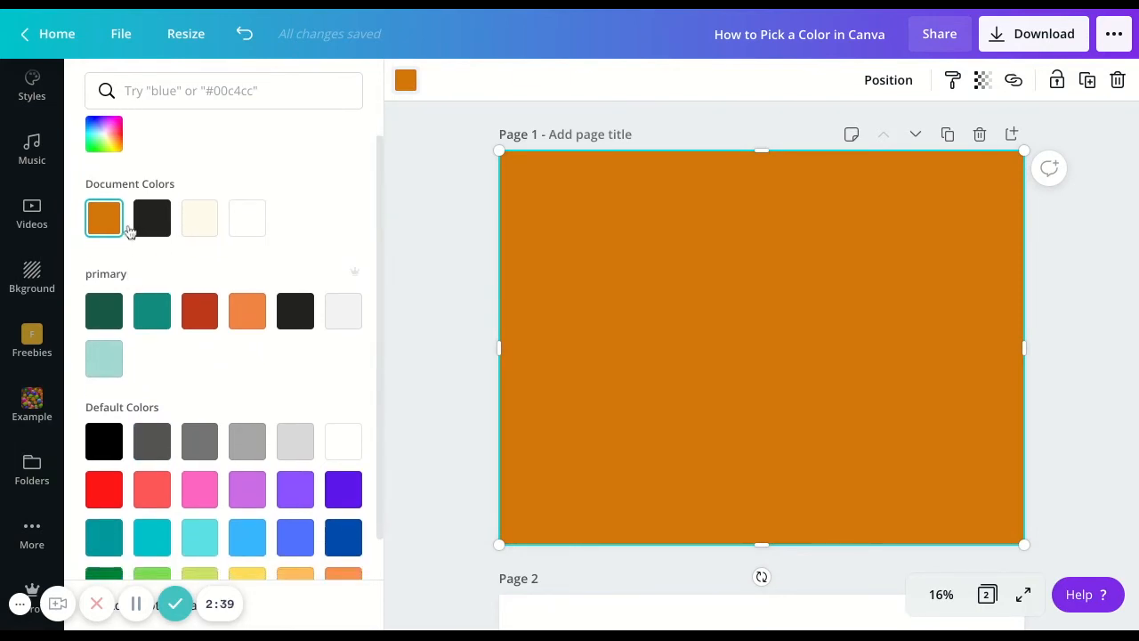
{"action": "scroll", "coordinate": [107, 170], "scroll_direction": "up", "scroll_amount": 1}
{"action": "left_click", "coordinate": [107, 167]}
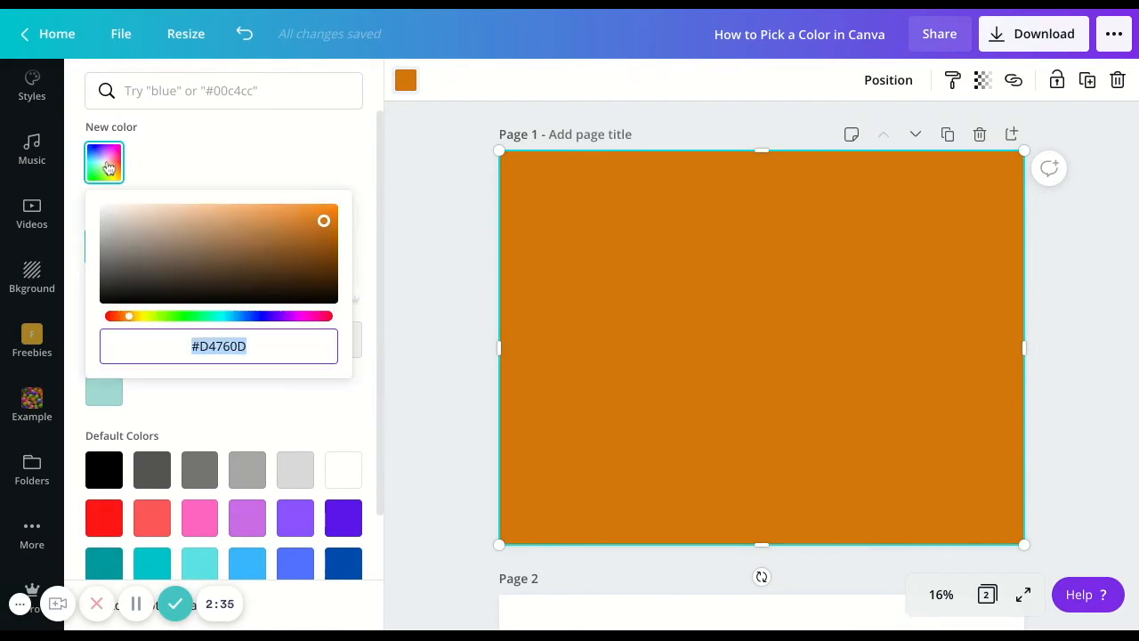
{"action": "double_click", "coordinate": [218, 345]}
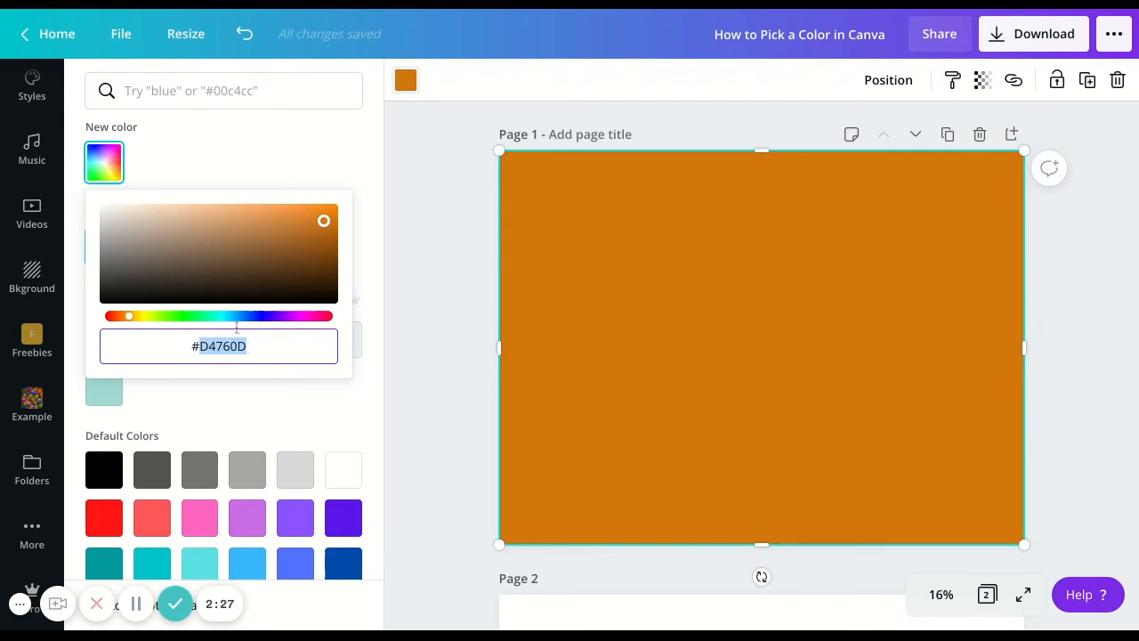
{"action": "left_click", "coordinate": [160, 155]}
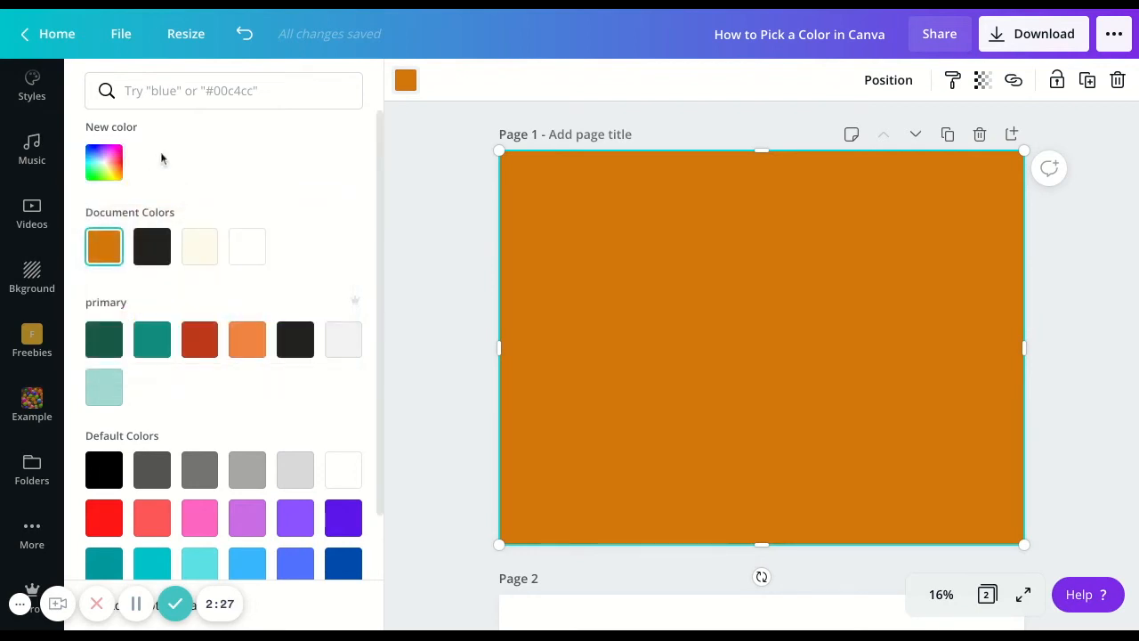
{"action": "left_click", "coordinate": [244, 35]}
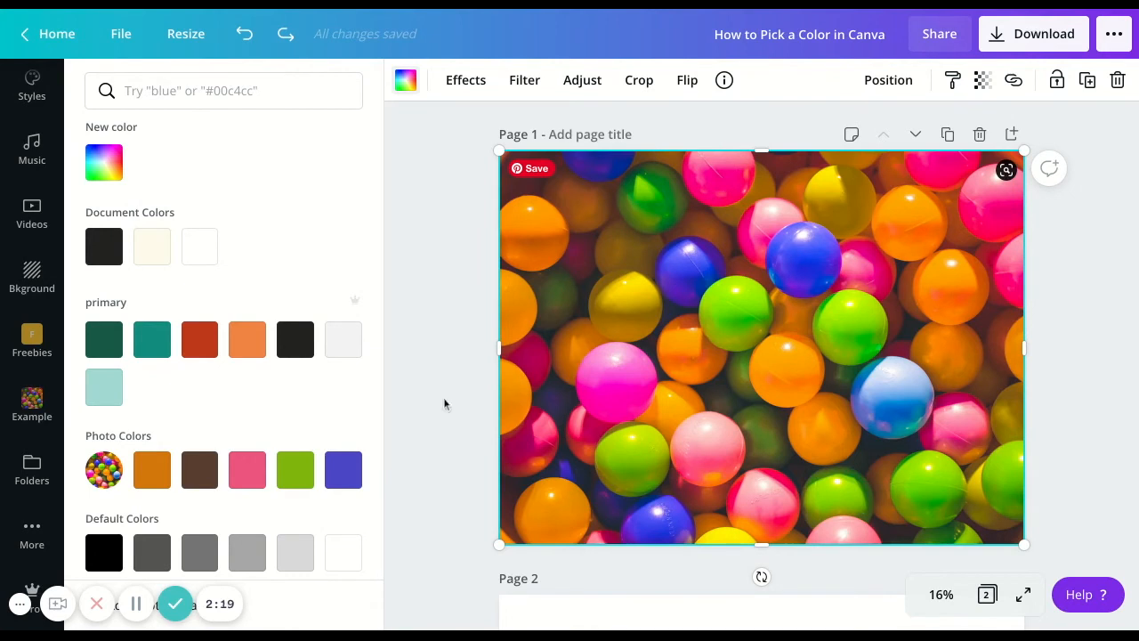
- Fill page 1's background with the blue-violet photo color to view its hex code, and undo the fill
{"action": "left_click", "coordinate": [343, 471]}
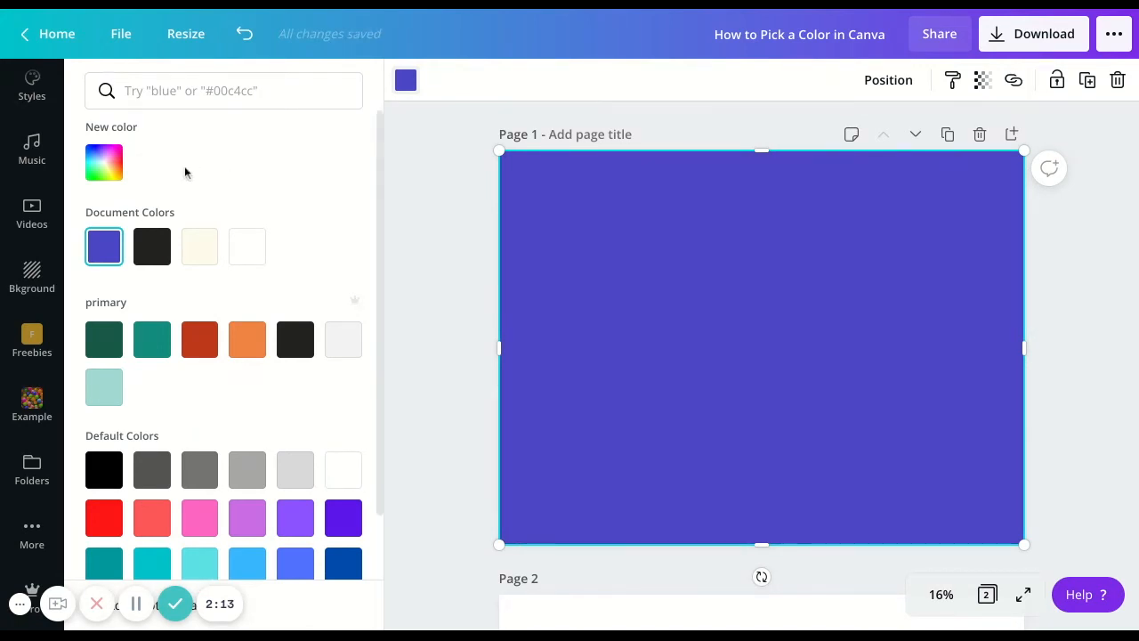
{"action": "left_click", "coordinate": [99, 162]}
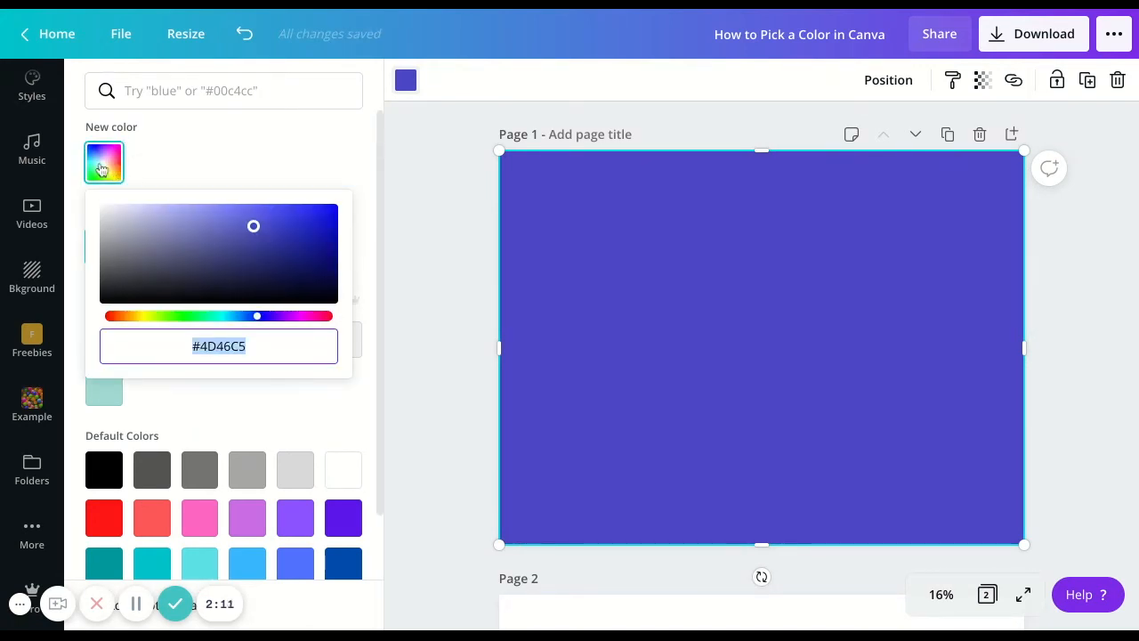
{"action": "double_click", "coordinate": [226, 347]}
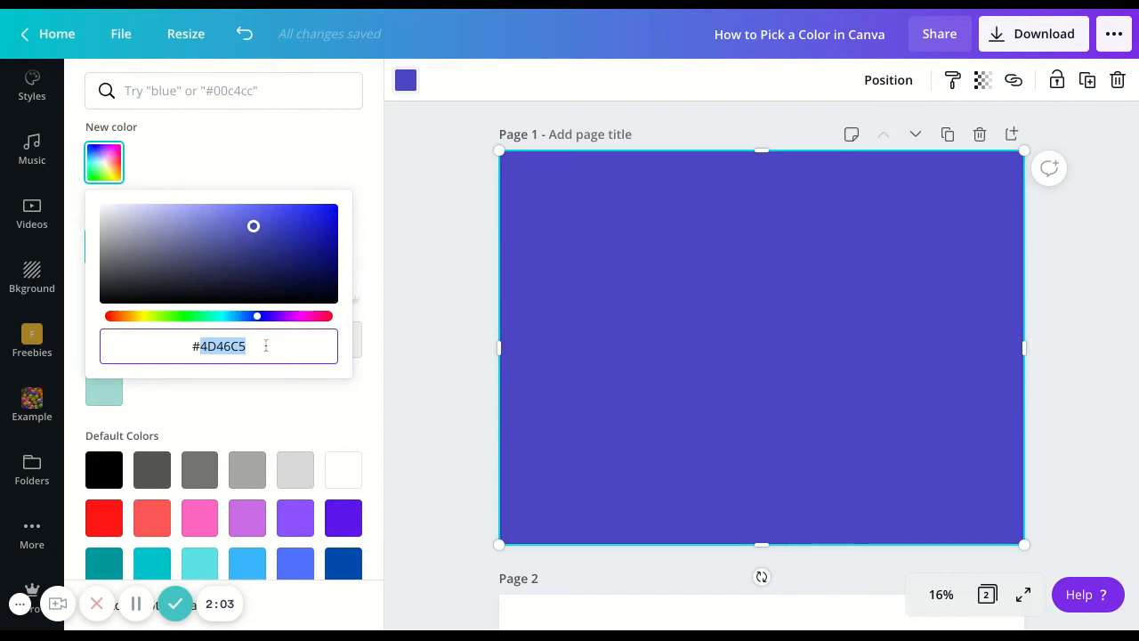
{"action": "left_click", "coordinate": [196, 145]}
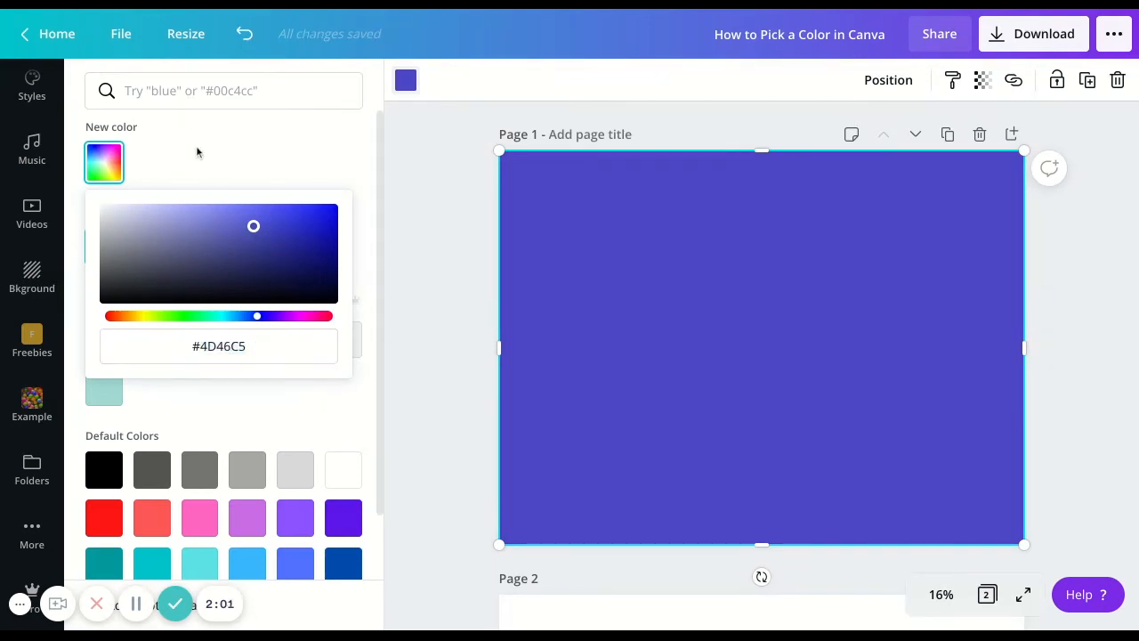
{"action": "left_click", "coordinate": [244, 34]}
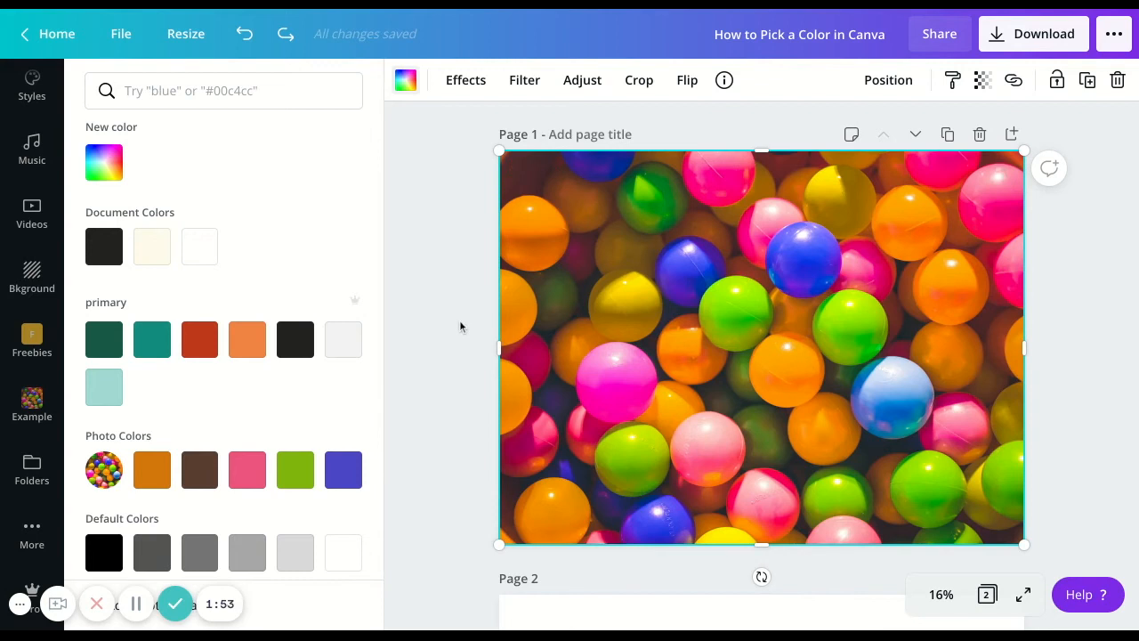
- Recolor the black part of the two-leaf sprout on page 2 with the pink photo color
{"action": "scroll", "coordinate": [459, 319], "scroll_direction": "down", "scroll_amount": 5}
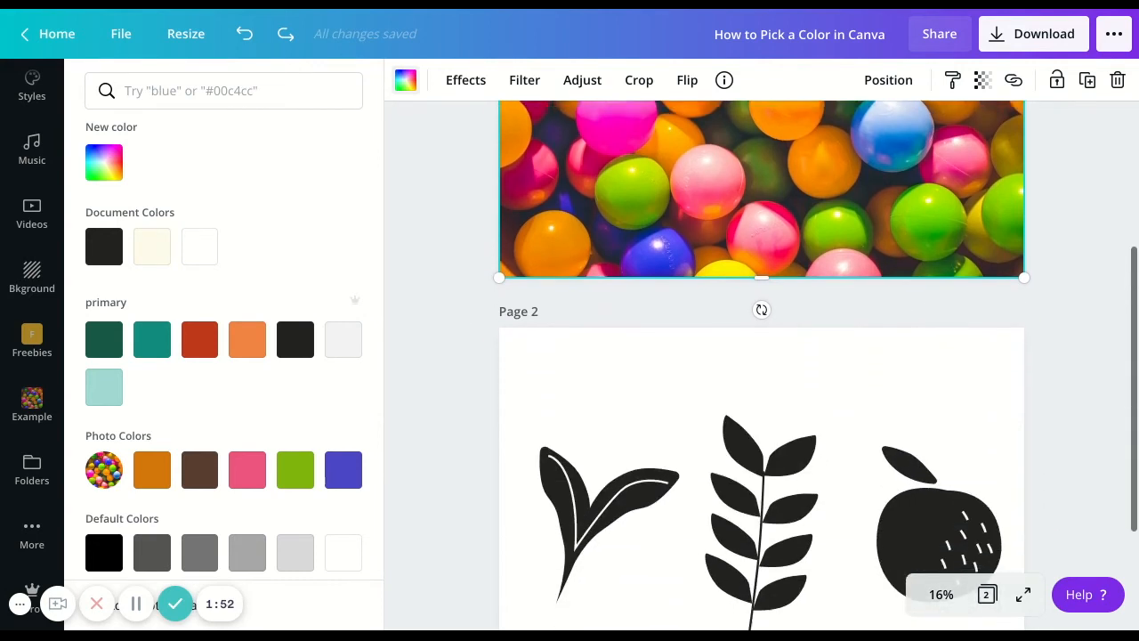
{"action": "scroll", "coordinate": [762, 365], "scroll_direction": "down", "scroll_amount": 2}
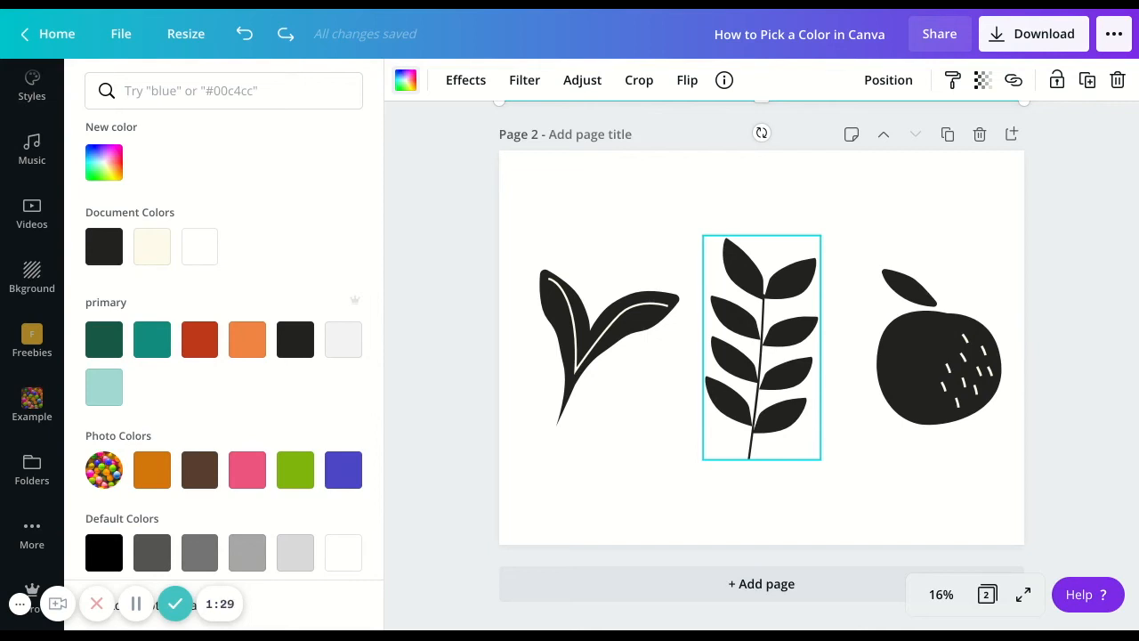
{"action": "scroll", "coordinate": [793, 330], "scroll_direction": "up", "scroll_amount": 3}
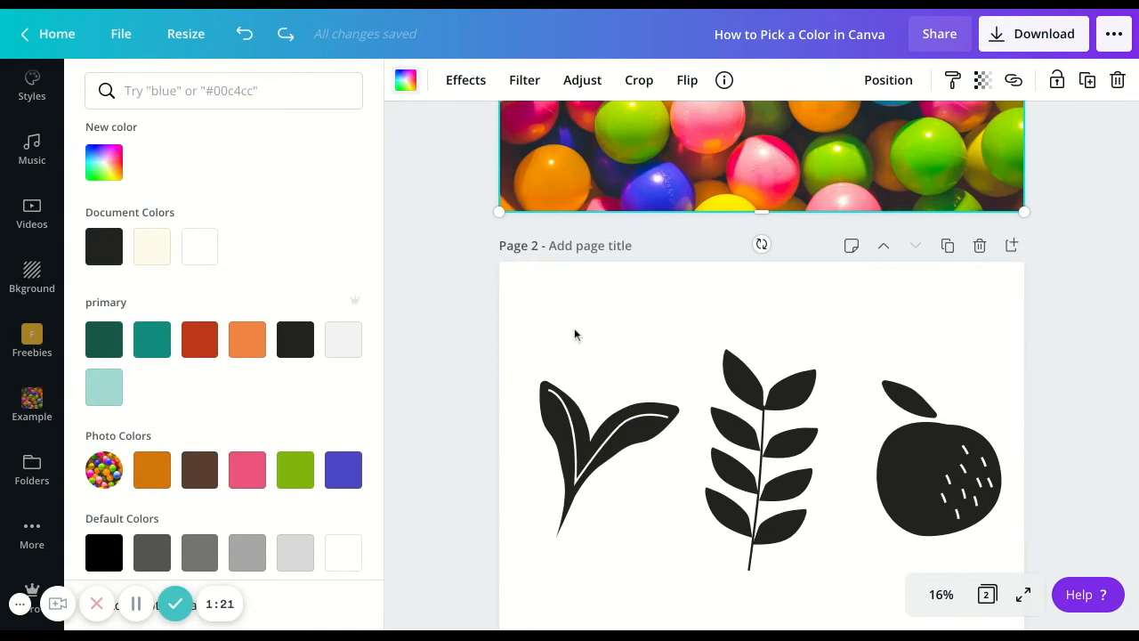
{"action": "left_click", "coordinate": [581, 437]}
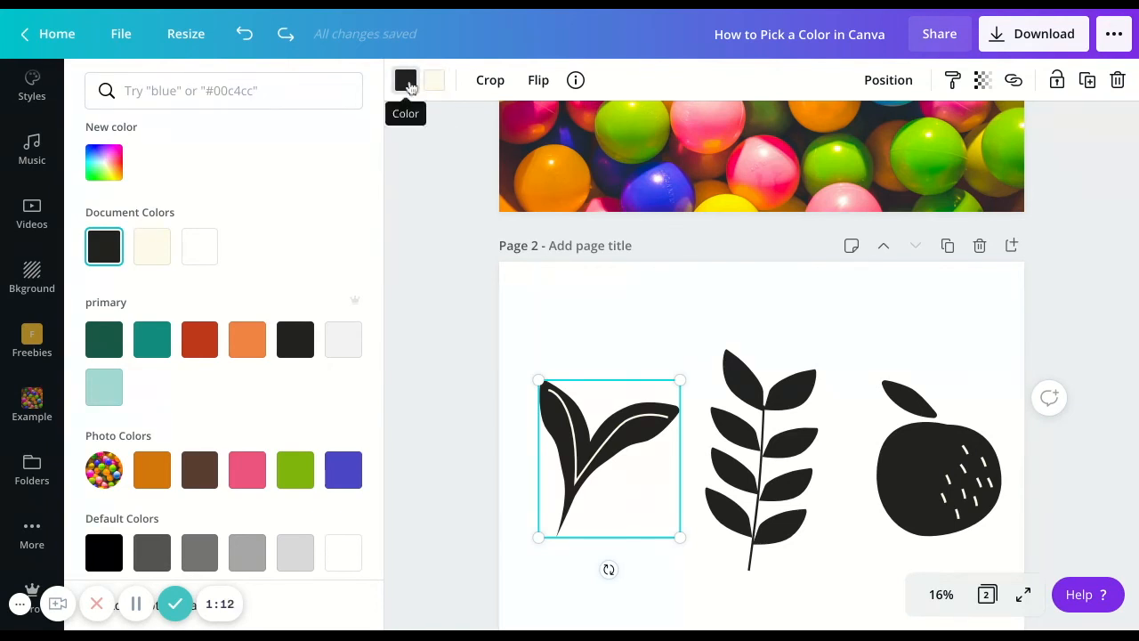
{"action": "left_click", "coordinate": [248, 458]}
- Recolor the black parts of the leafy branch and the fruit on page 2 with the pink photo color
{"action": "left_click", "coordinate": [795, 424]}
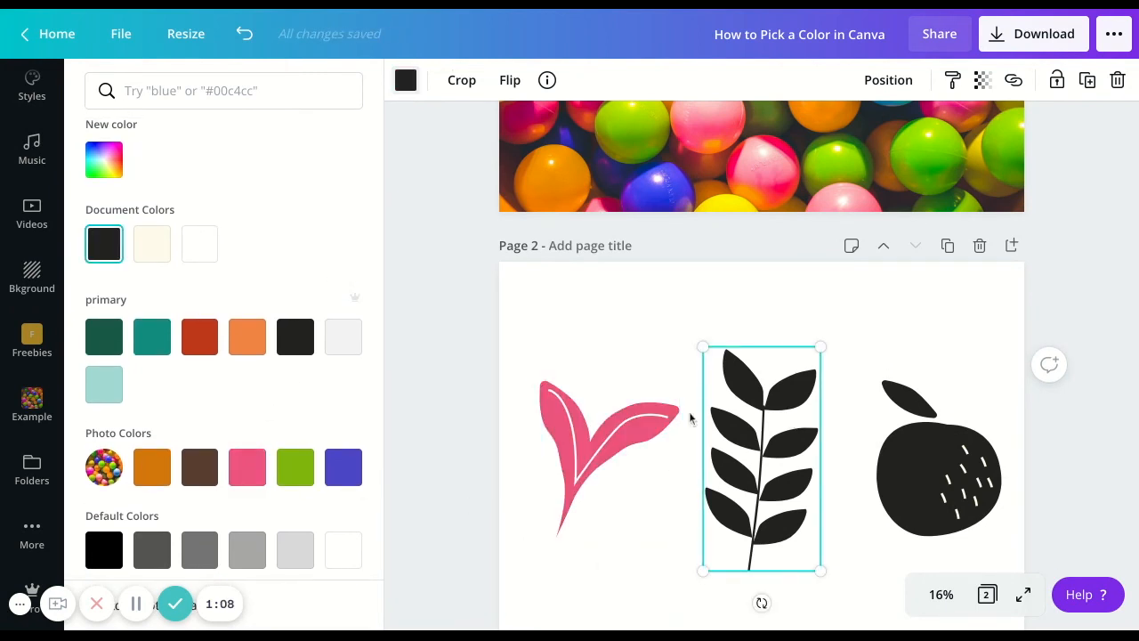
{"action": "left_click", "coordinate": [247, 464]}
{"action": "left_click", "coordinate": [879, 471]}
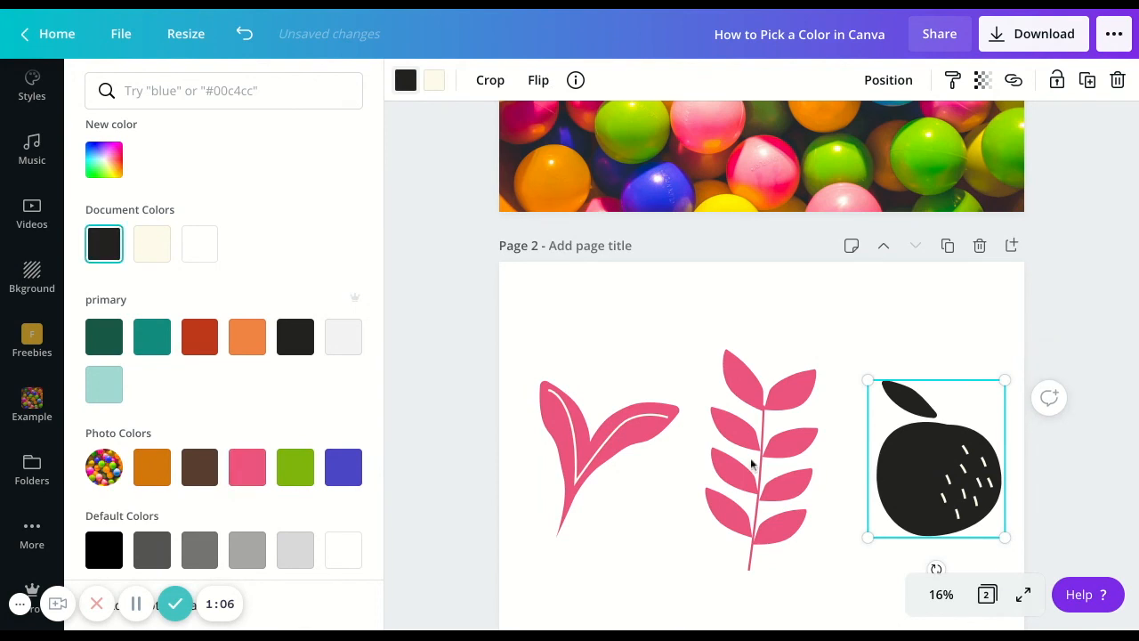
{"action": "left_click", "coordinate": [247, 466]}
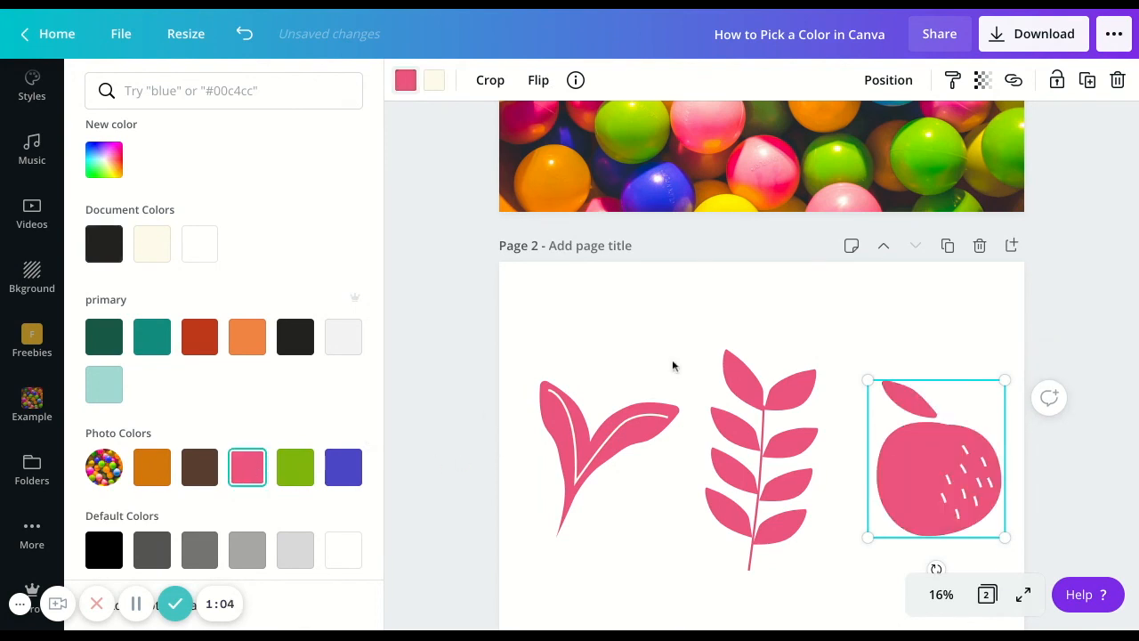
{"action": "left_click", "coordinate": [908, 299]}
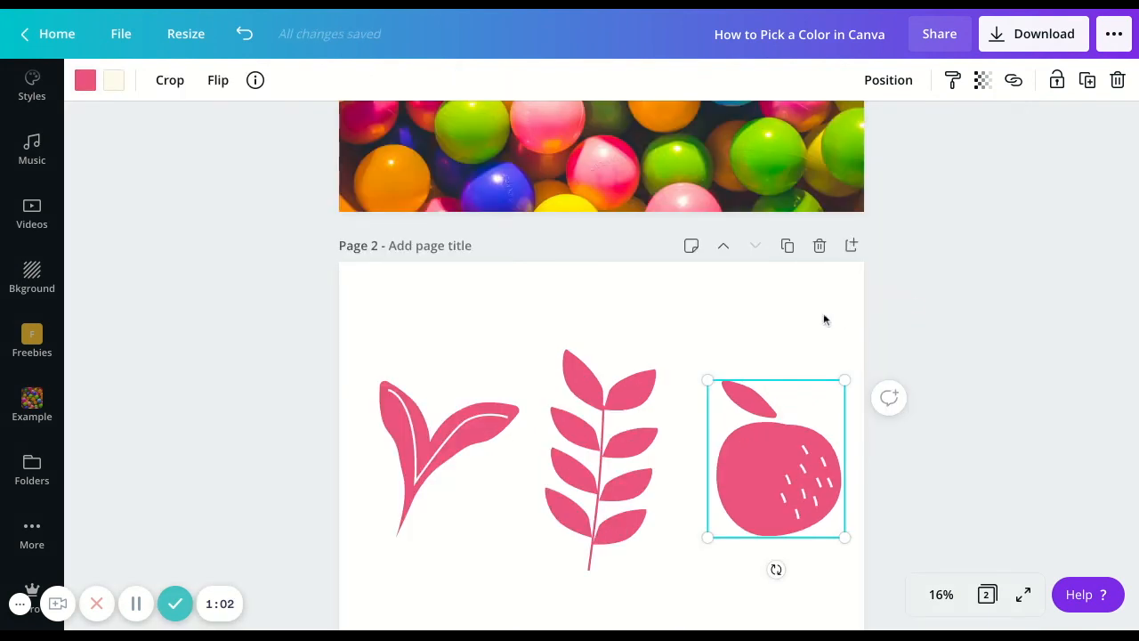
{"action": "scroll", "coordinate": [823, 319], "scroll_direction": "up", "scroll_amount": 1}
{"action": "left_click", "coordinate": [911, 316]}
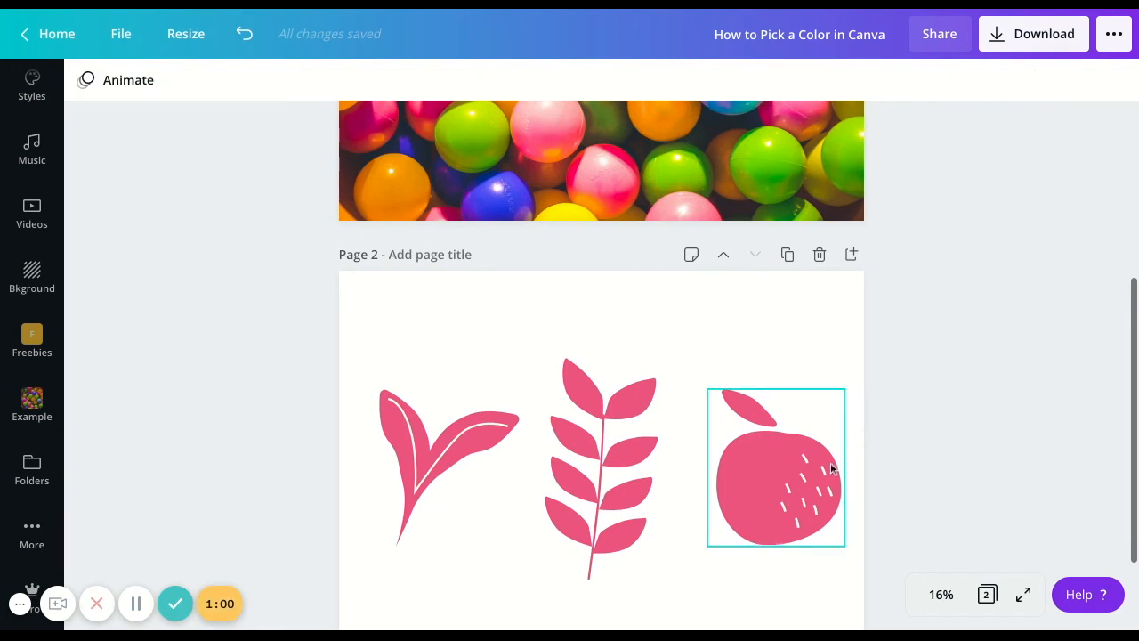
- Compare the recolored graphics on page 2 with the balls photo on page 1
{"action": "scroll", "coordinate": [827, 463], "scroll_direction": "up", "scroll_amount": 1}
{"action": "scroll", "coordinate": [620, 466], "scroll_direction": "up", "scroll_amount": 2}
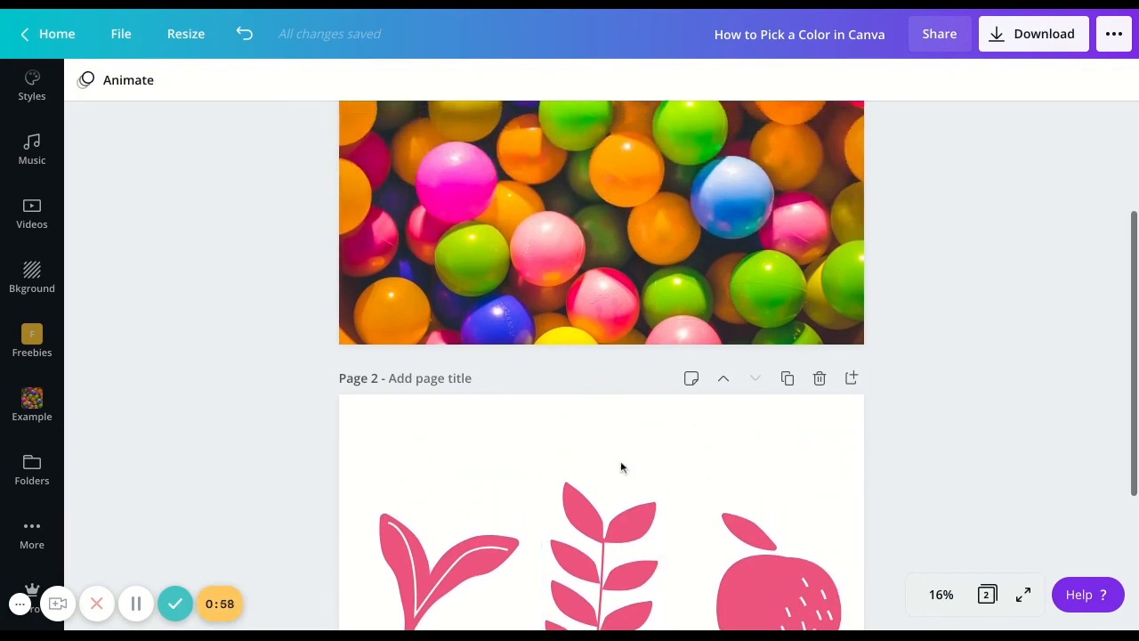
{"action": "scroll", "coordinate": [620, 463], "scroll_direction": "up", "scroll_amount": 1}
{"action": "scroll", "coordinate": [892, 382], "scroll_direction": "up", "scroll_amount": 2}
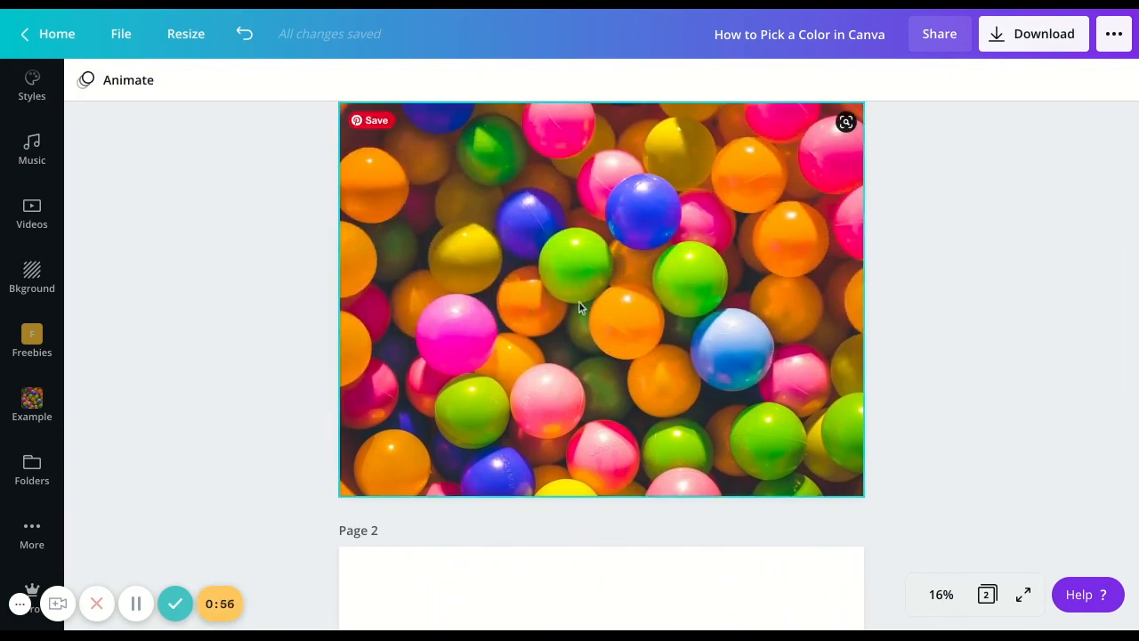
{"action": "scroll", "coordinate": [580, 309], "scroll_direction": "up", "scroll_amount": 1}
{"action": "scroll", "coordinate": [591, 362], "scroll_direction": "down", "scroll_amount": 3}
{"action": "scroll", "coordinate": [590, 357], "scroll_direction": "down", "scroll_amount": 2}
{"action": "scroll", "coordinate": [593, 363], "scroll_direction": "down", "scroll_amount": 2}
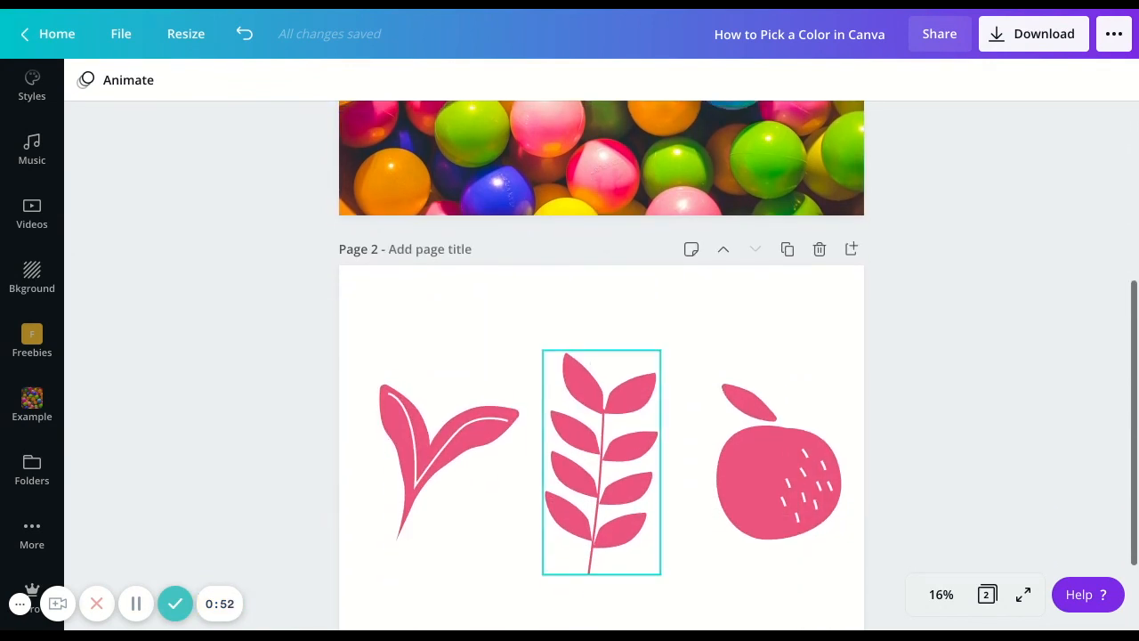